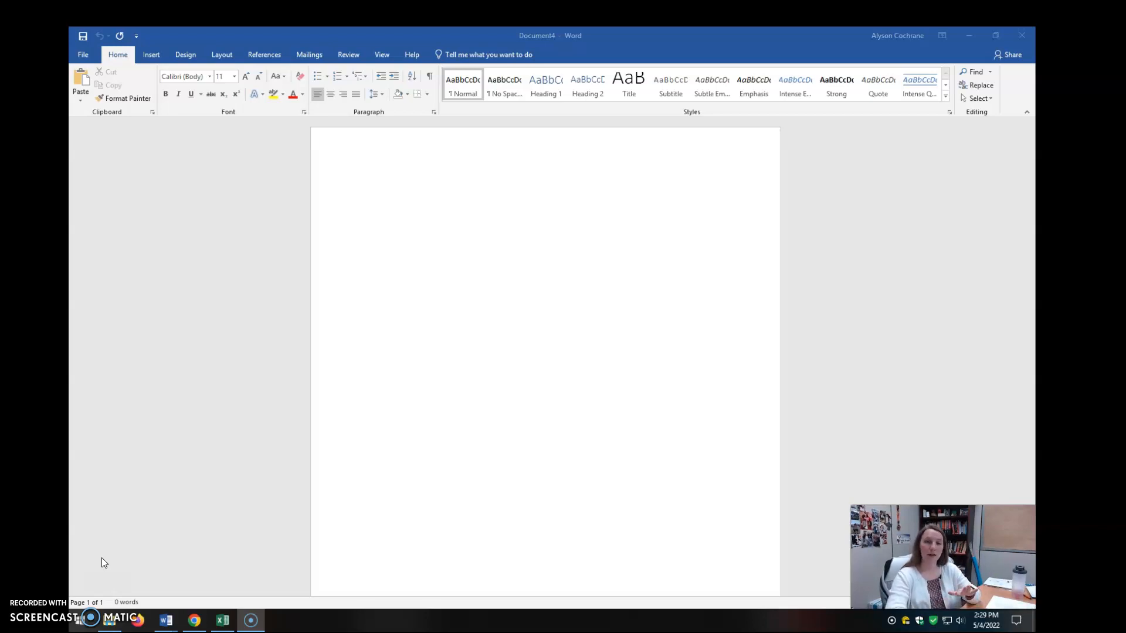
# Step: Set the blank document's font to Times New Roman at size 12
pyautogui.click(594, 428)
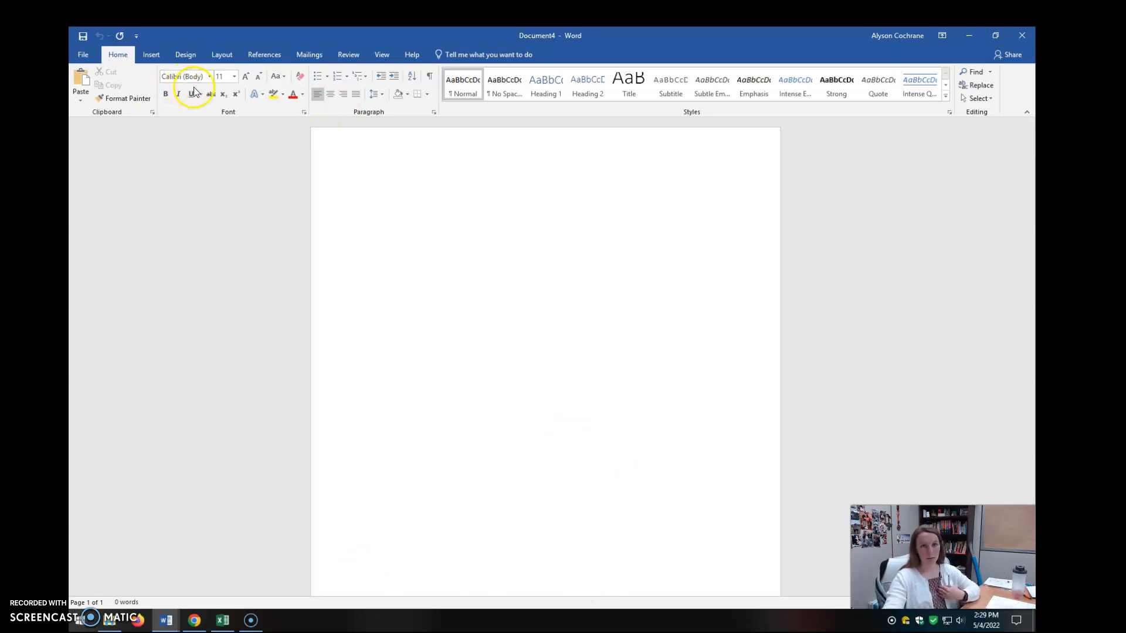
pyautogui.click(209, 76)
pyautogui.click(217, 146)
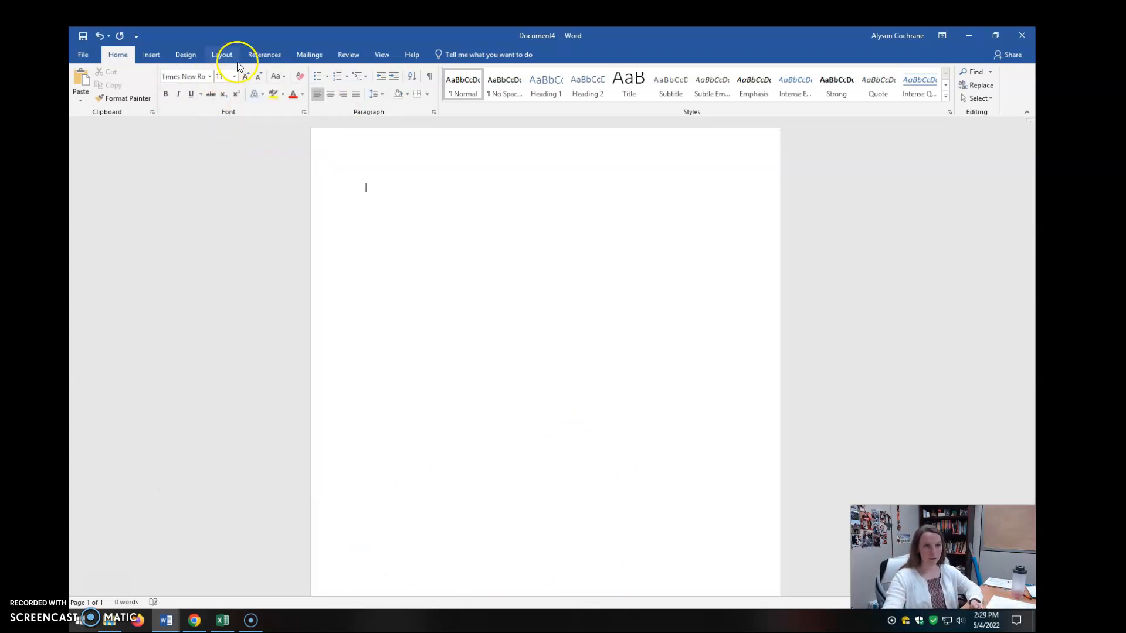
pyautogui.click(234, 76)
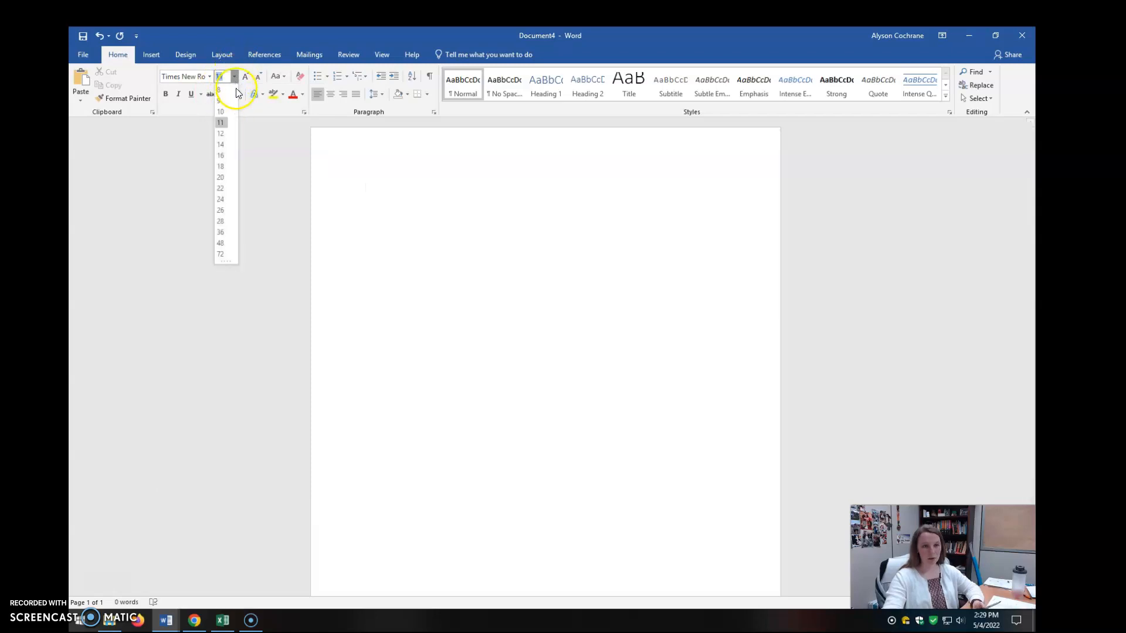
pyautogui.click(221, 132)
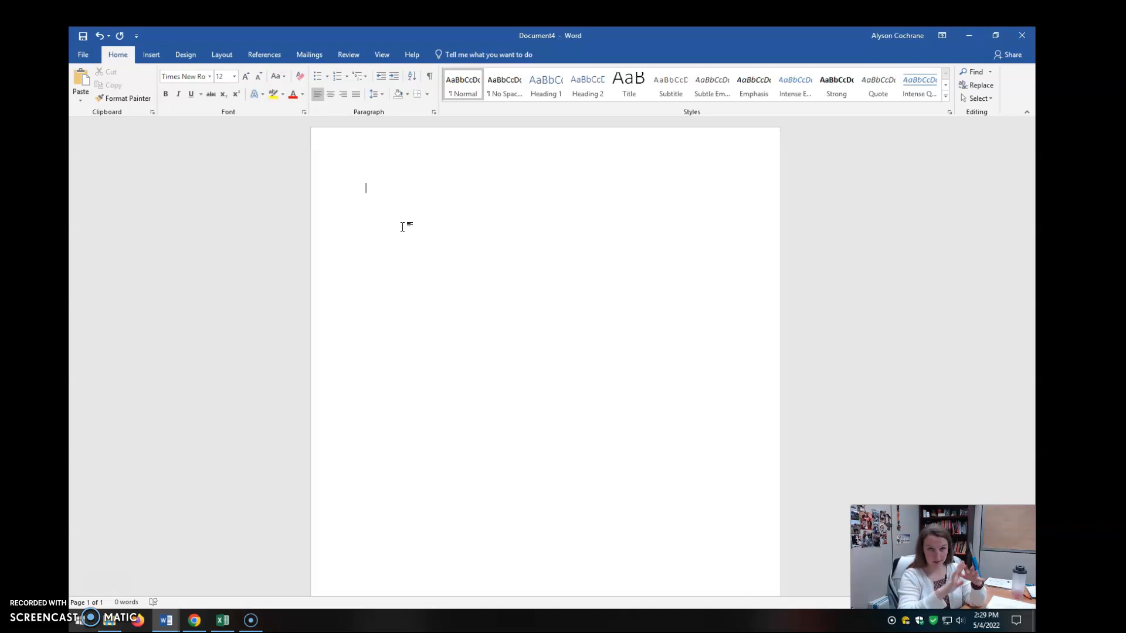
# Step: Enter the four-line heading on separate lines: "First Last", "Instructor Name", "Course Name" and "Date Month Year"
pyautogui.write('First Last')
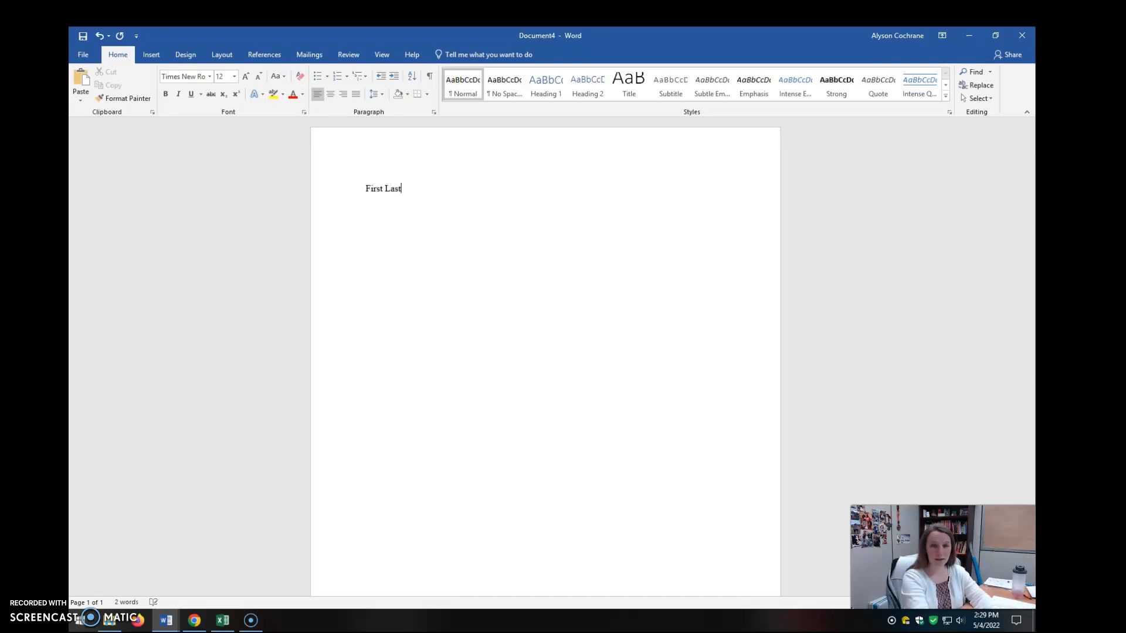
pyautogui.press('Return')
pyautogui.write('Instructor Name')
pyautogui.press('Return')
pyautogui.write('Course Name')
pyautogui.press('Return')
pyautogui.write('D')
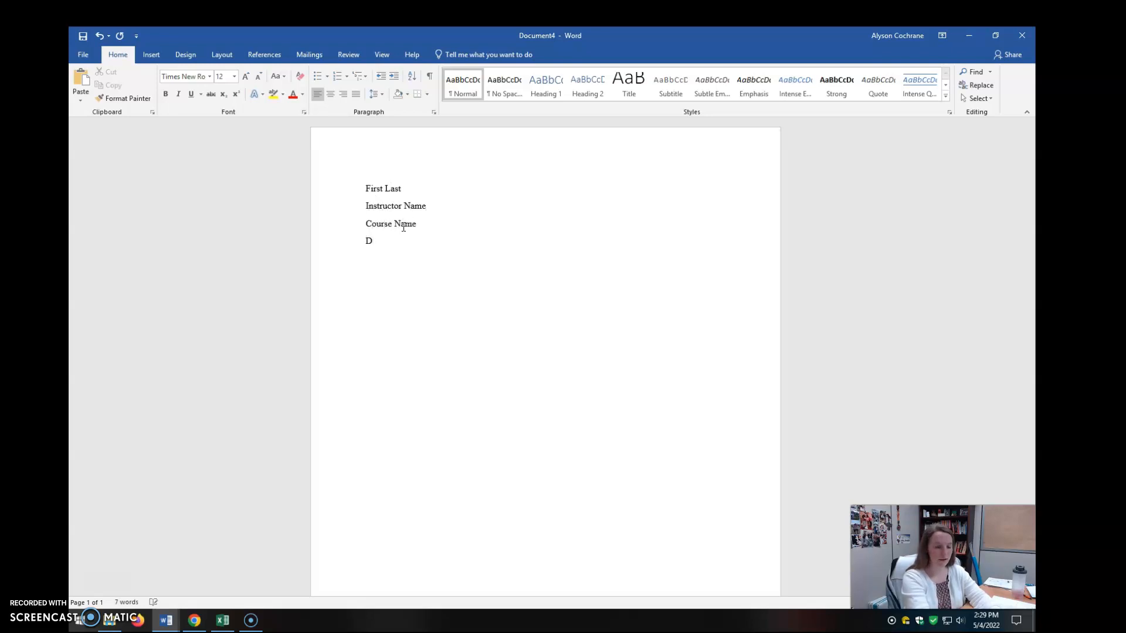
pyautogui.write('ate Month Year')
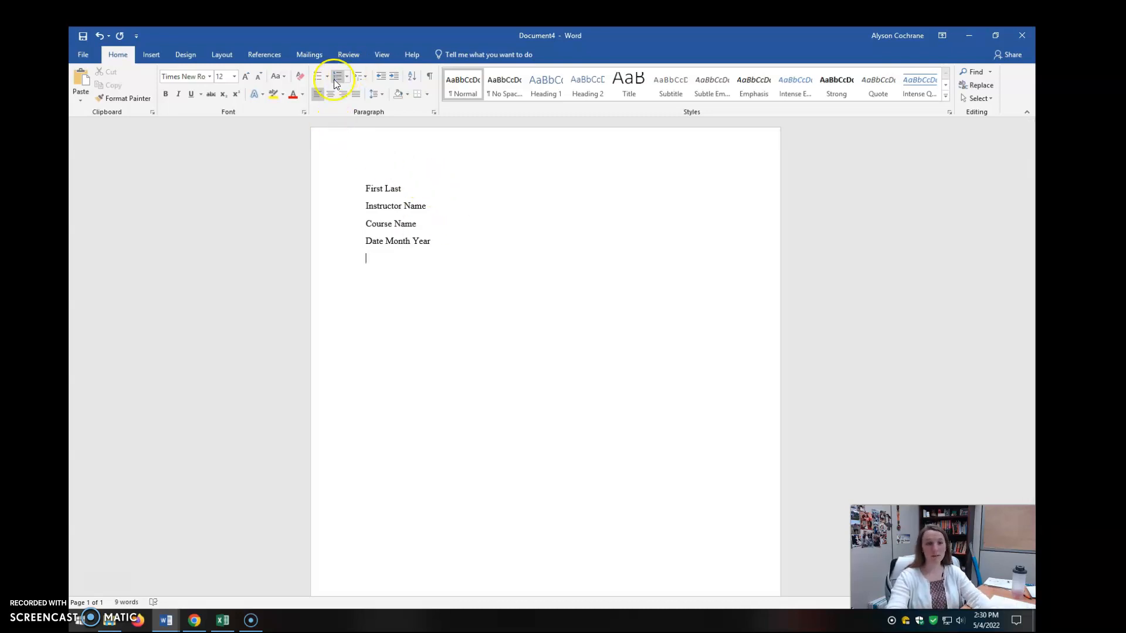
# Step: Add a centered line reading "Title" below the date line and start a new line under it
pyautogui.click(331, 94)
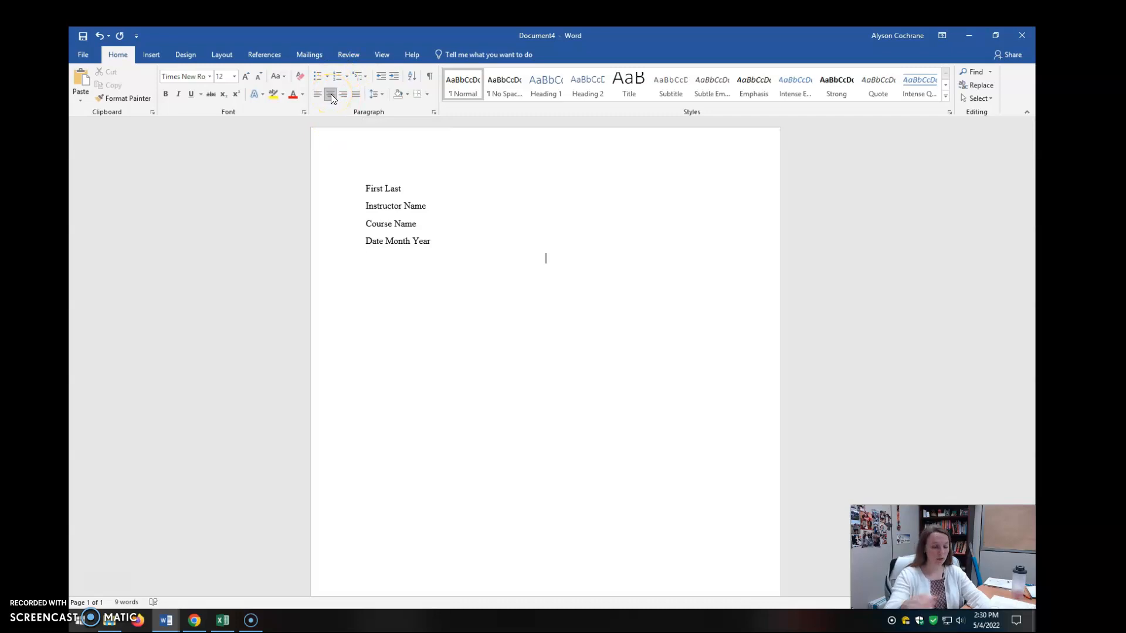
pyautogui.write('Title')
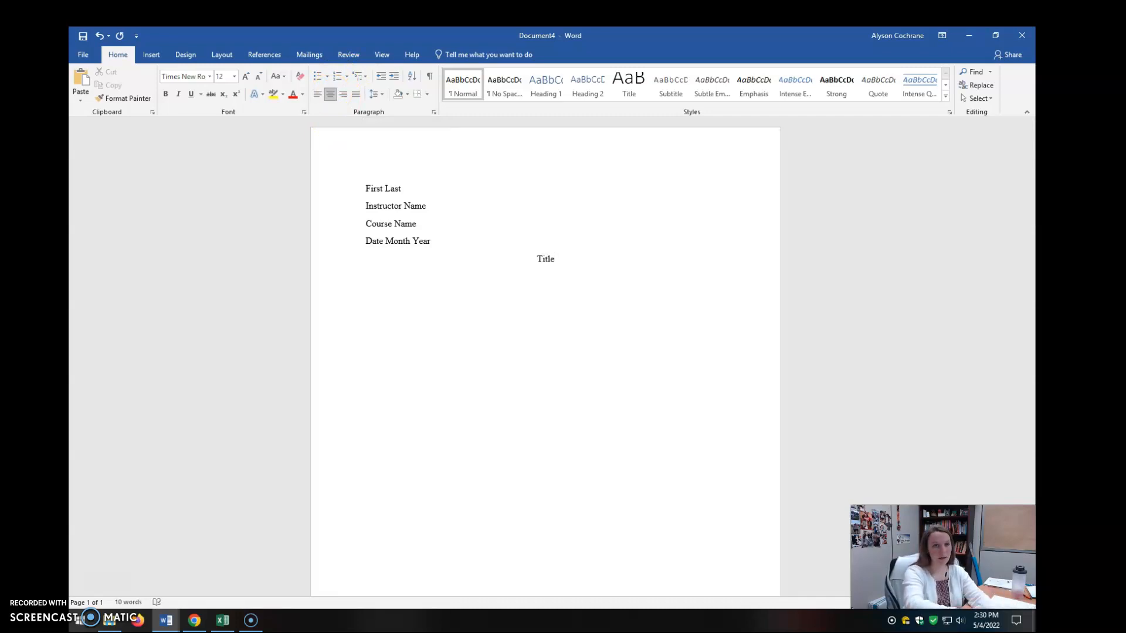
pyautogui.press('Return')
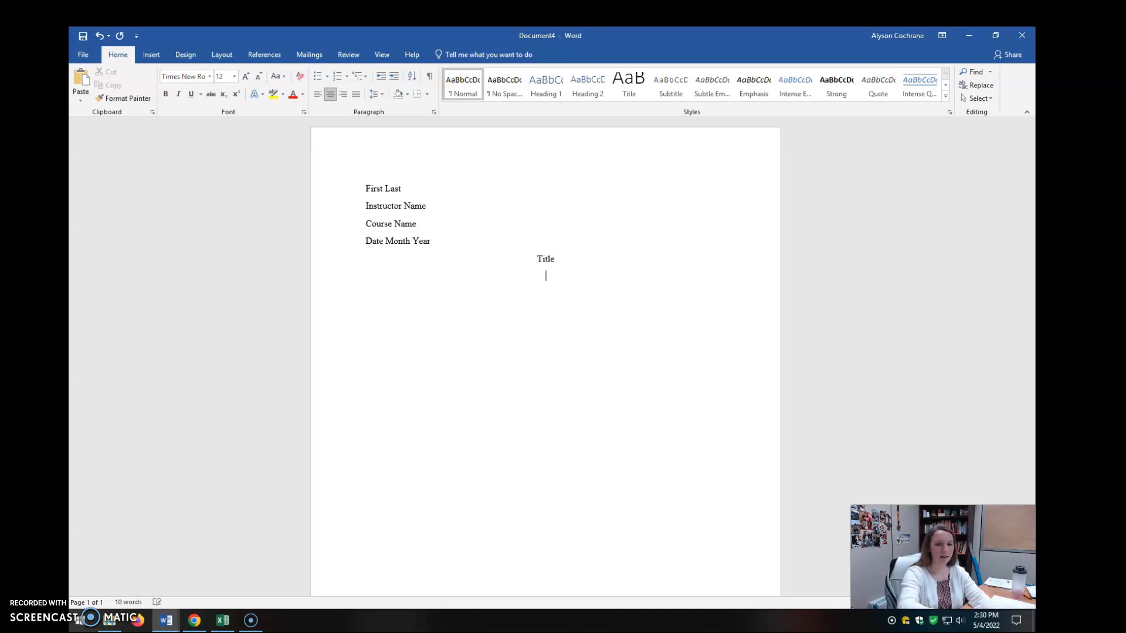
# Step: Left-align the line below the title and enter the tab-indented text "With my first paragraph."
pyautogui.click(315, 95)
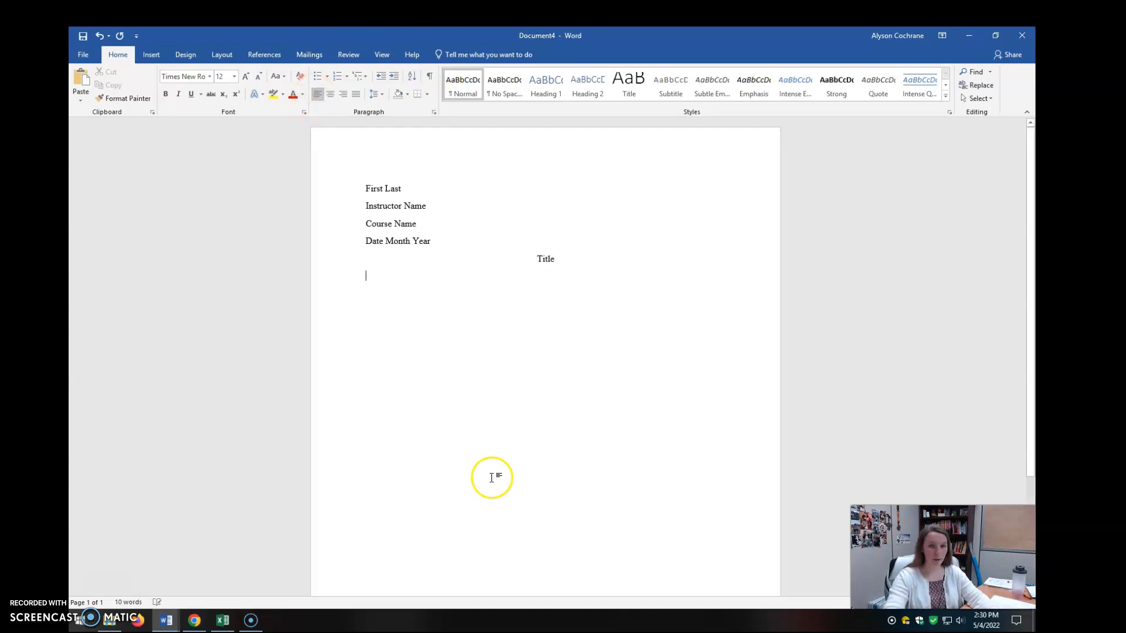
pyautogui.press('Tab')
pyautogui.write('With my first paragraph.')
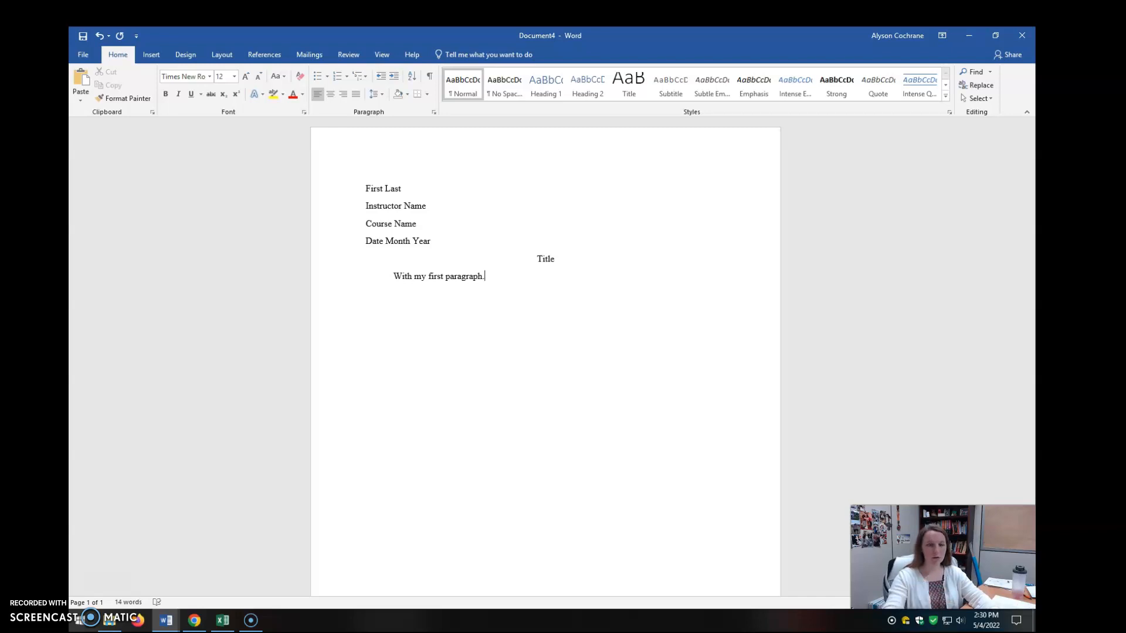
pyautogui.doubleClick(422, 241)
pyautogui.keyDown('ctrl'); pyautogui.click(543, 259); pyautogui.keyUp('ctrl')
pyautogui.keyDown('ctrl'); pyautogui.click(459, 279); pyautogui.keyUp('ctrl')
pyautogui.click(453, 278)
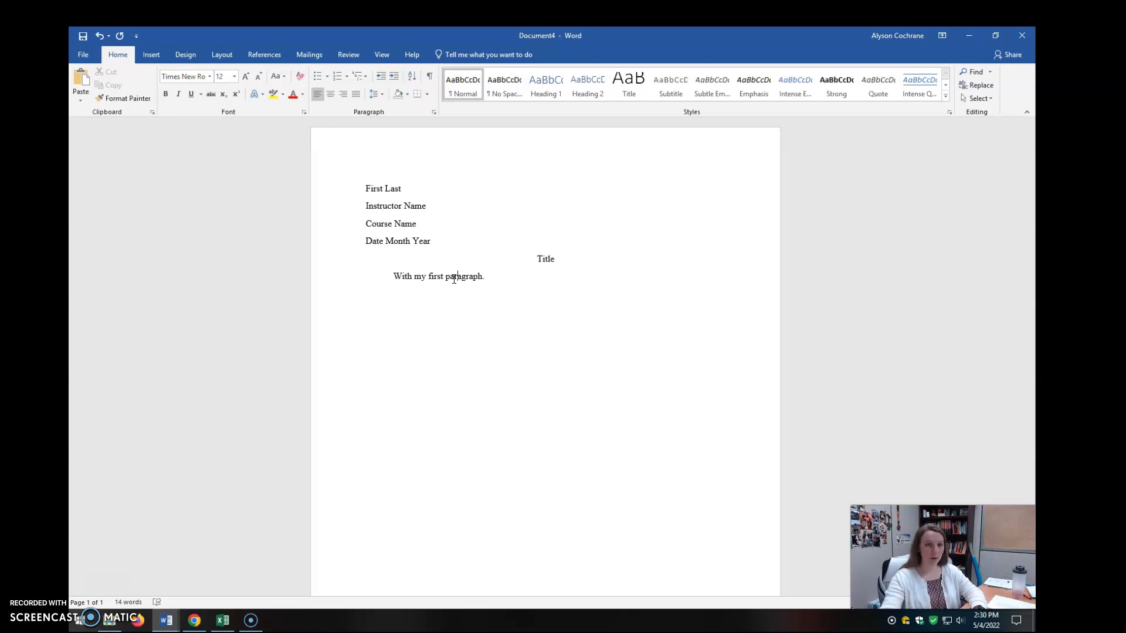
# Step: Set the whole document to double line spacing, with no added space between paragraphs of the same style
pyautogui.hotkey('ctrl', 'a')
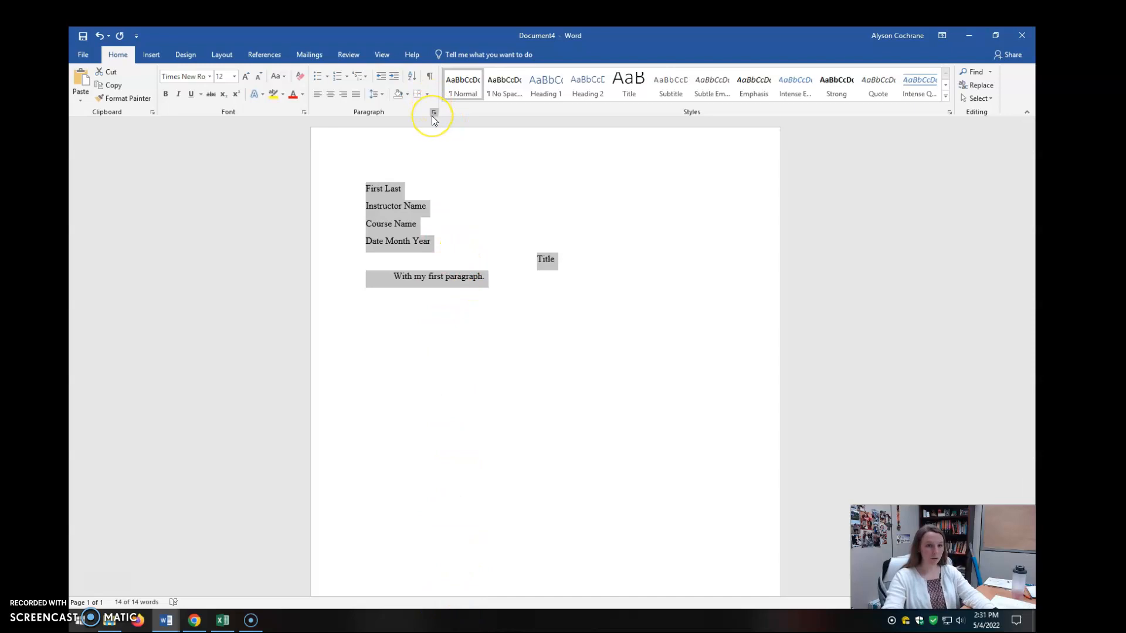
pyautogui.rightClick(403, 208)
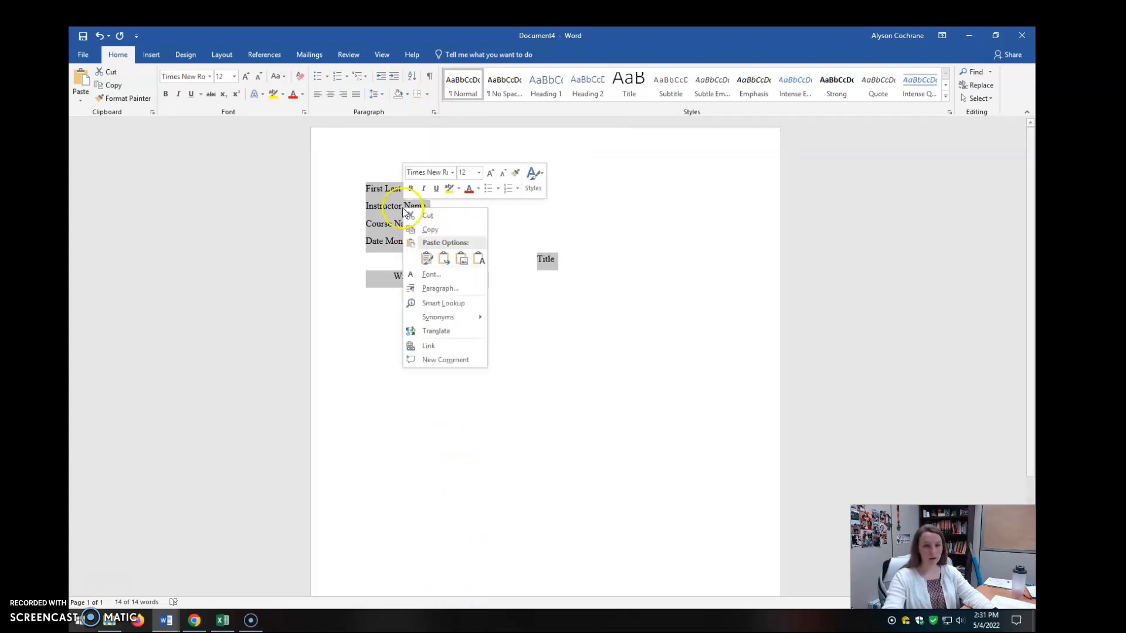
pyautogui.click(458, 289)
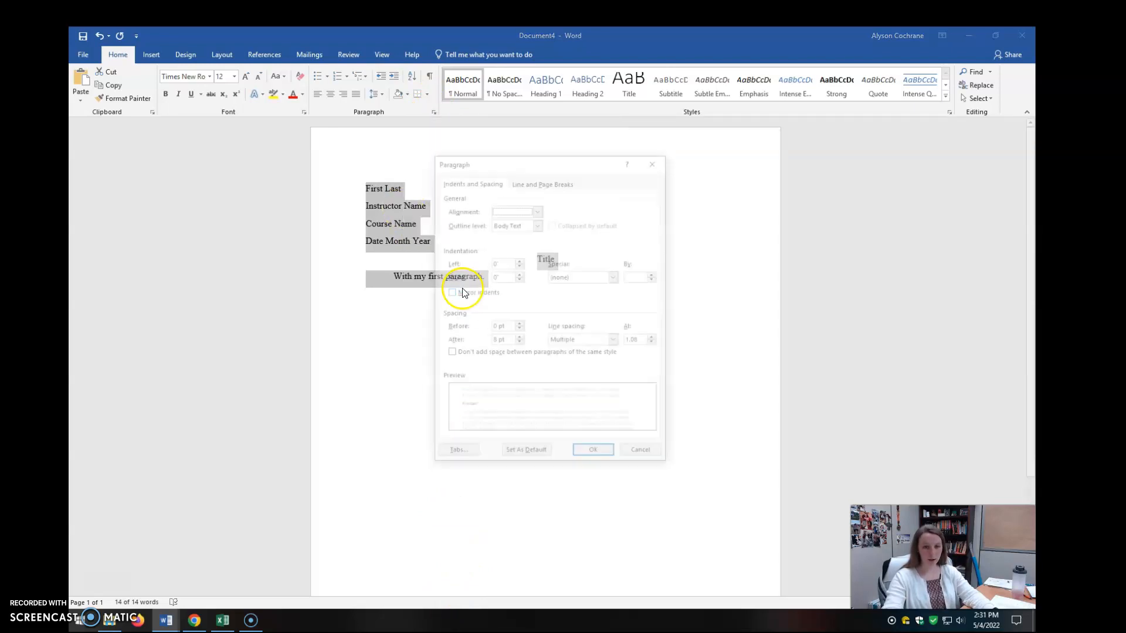
pyautogui.click(615, 341)
pyautogui.click(571, 367)
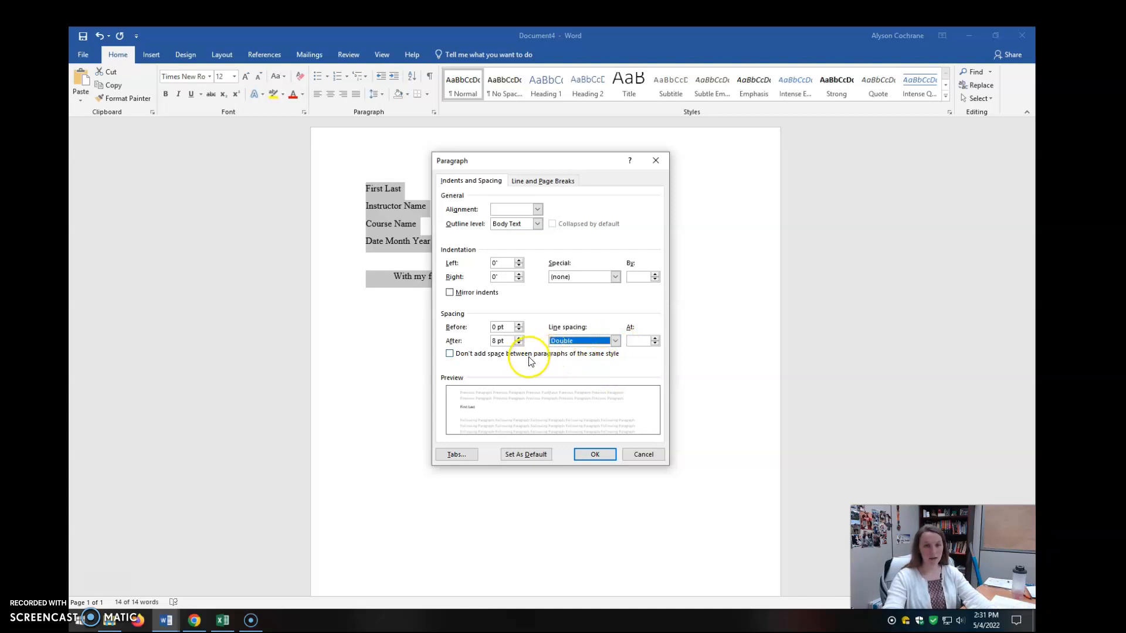
pyautogui.click(456, 357)
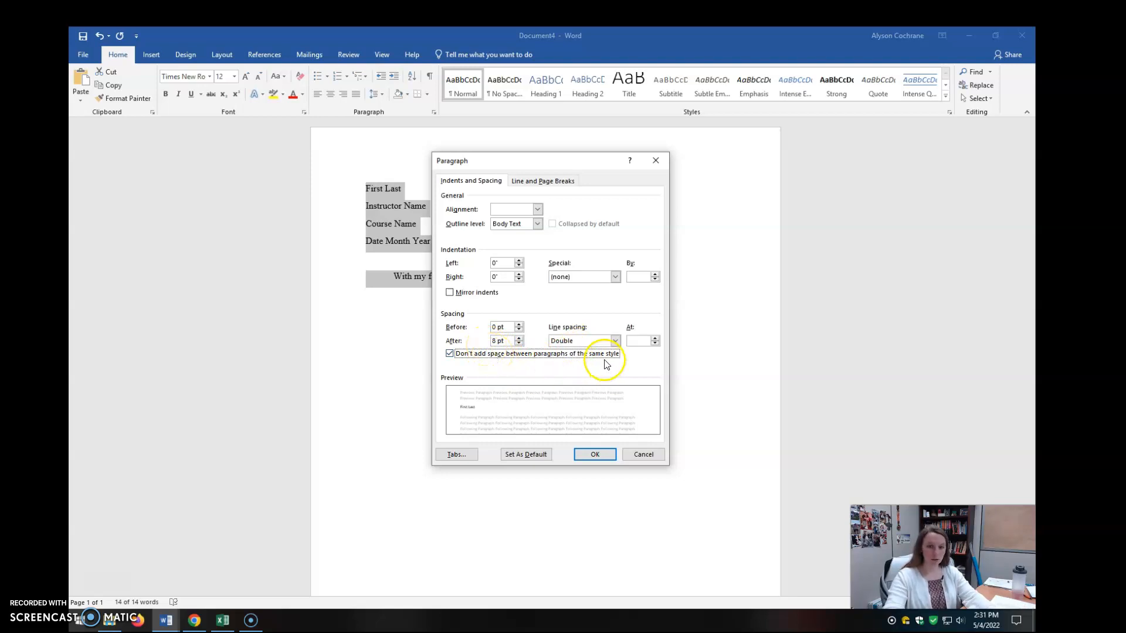
pyautogui.click(600, 453)
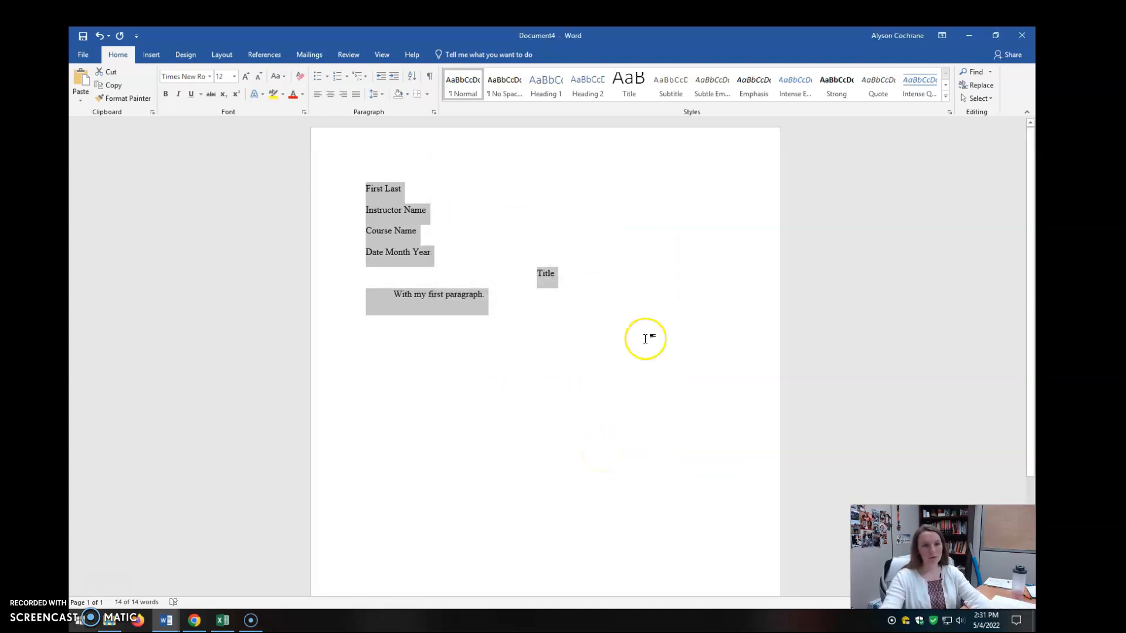
# Step: Insert a Plain Number 3 page number at the top of the page and put "Last" and a space before it
pyautogui.click(501, 161)
pyautogui.click(161, 56)
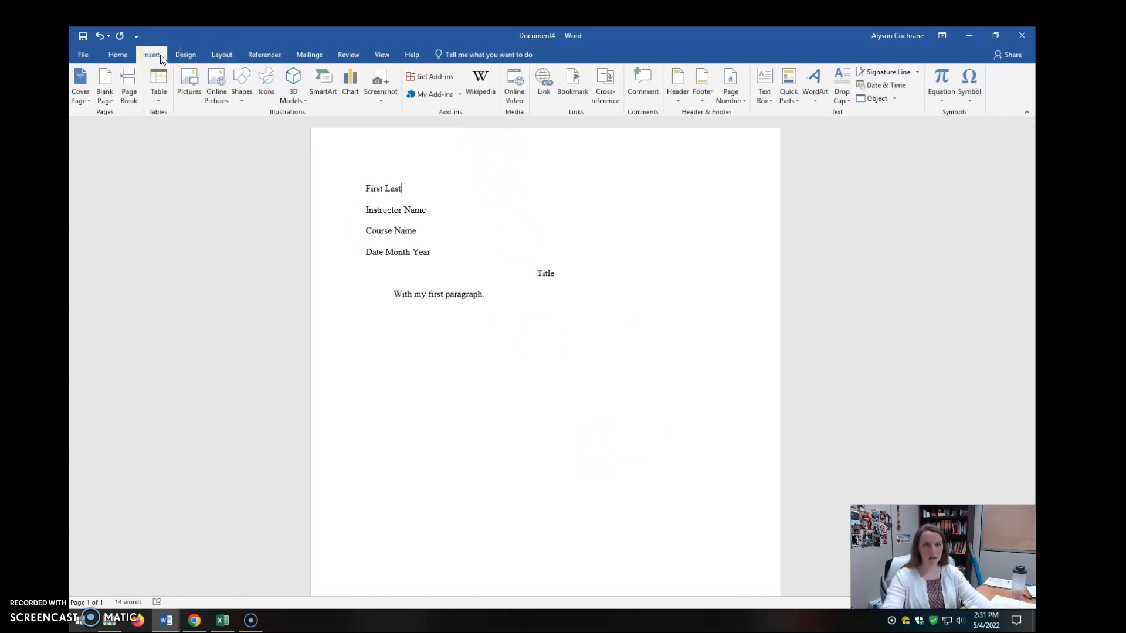
pyautogui.click(741, 100)
pyautogui.moveTo(746, 113)
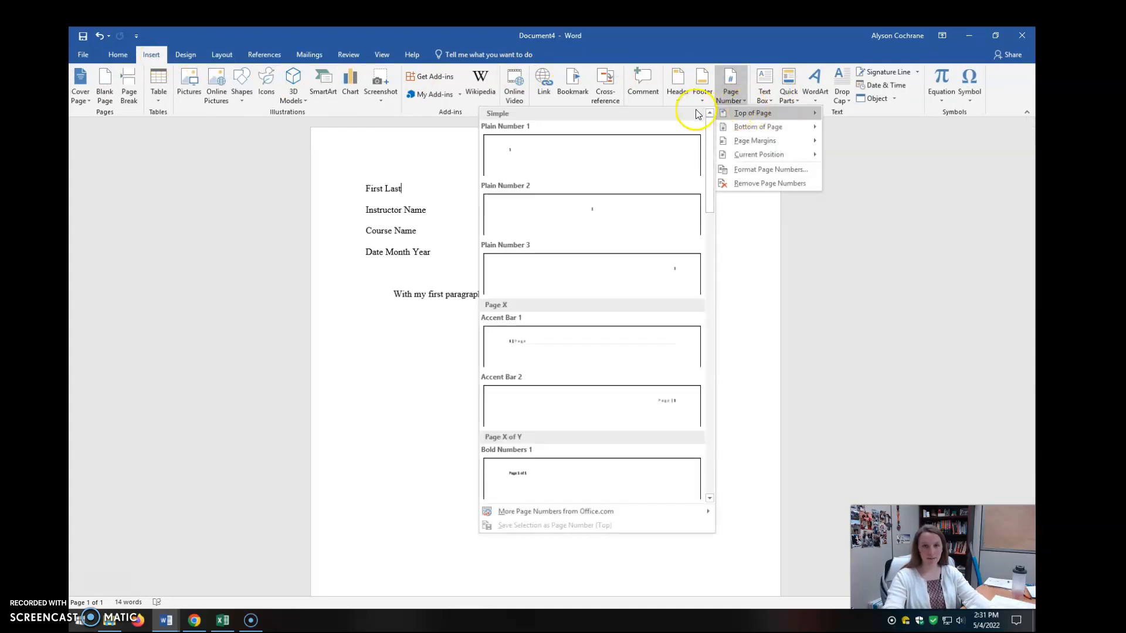
pyautogui.click(682, 269)
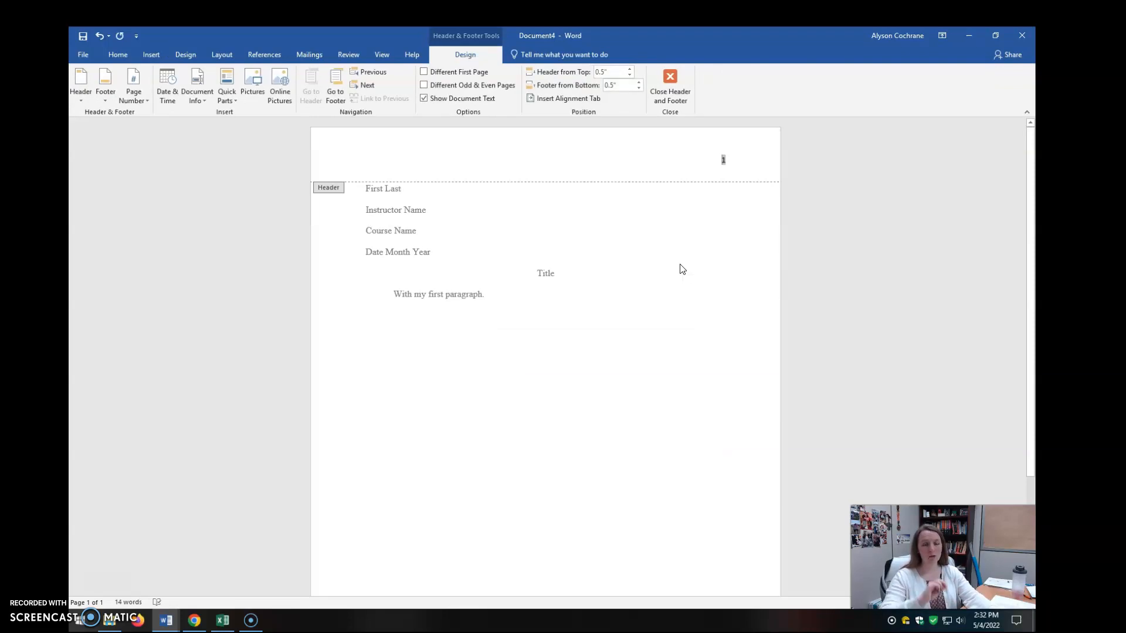
pyautogui.write('Last')
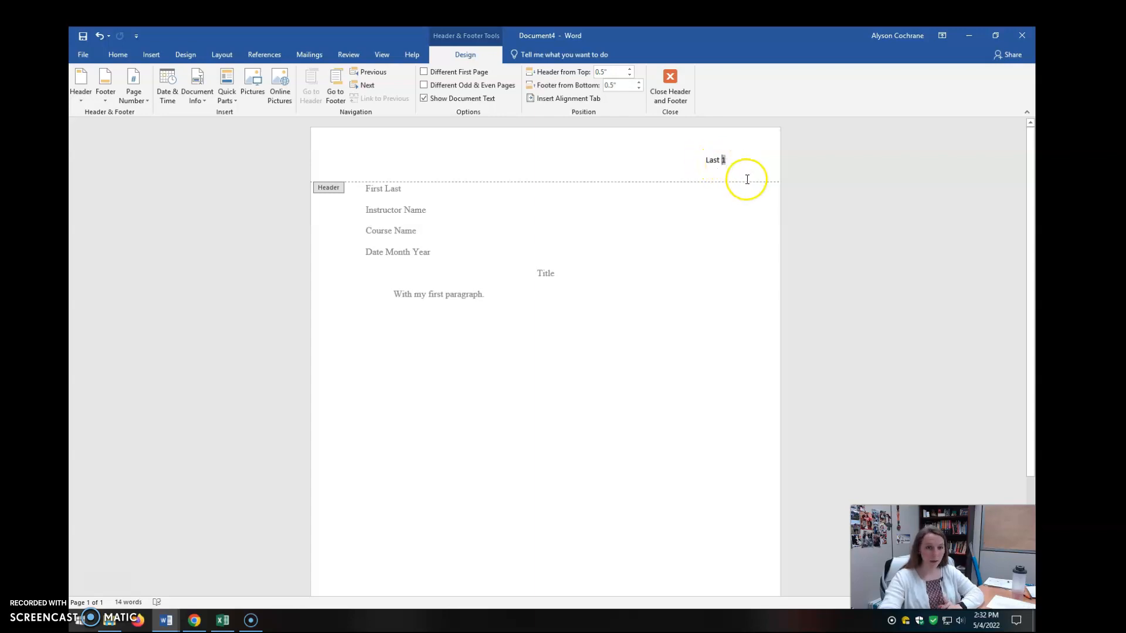
# Step: Format the header text "Last 1" as Times New Roman size 12 and return to the document body
pyautogui.click(118, 54)
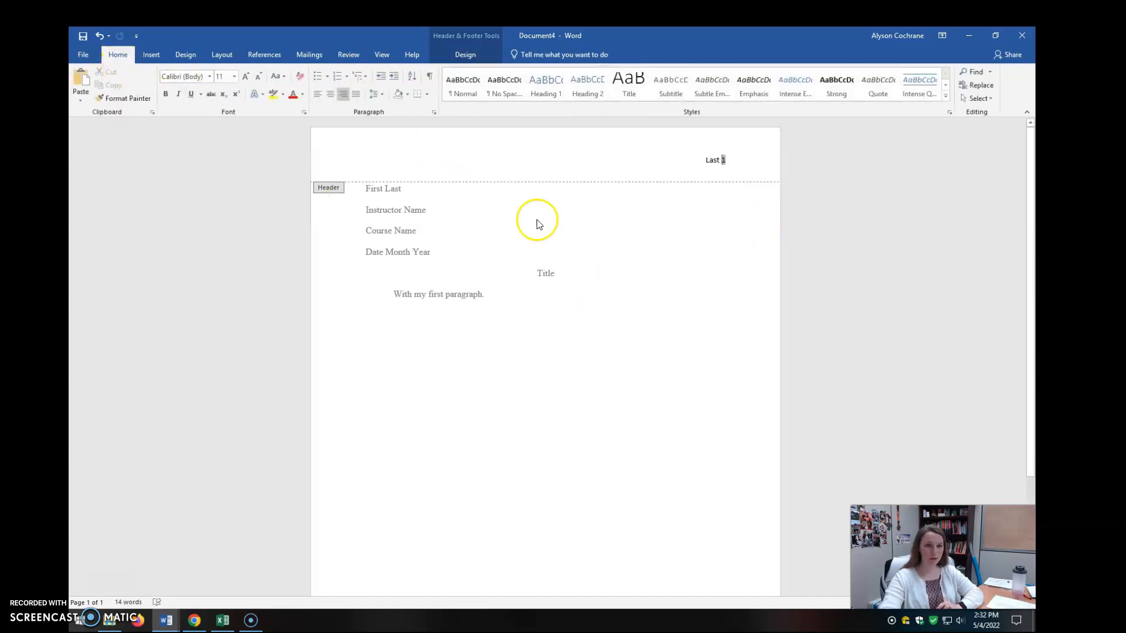
pyautogui.moveTo(727, 161); pyautogui.dragTo(702, 161)
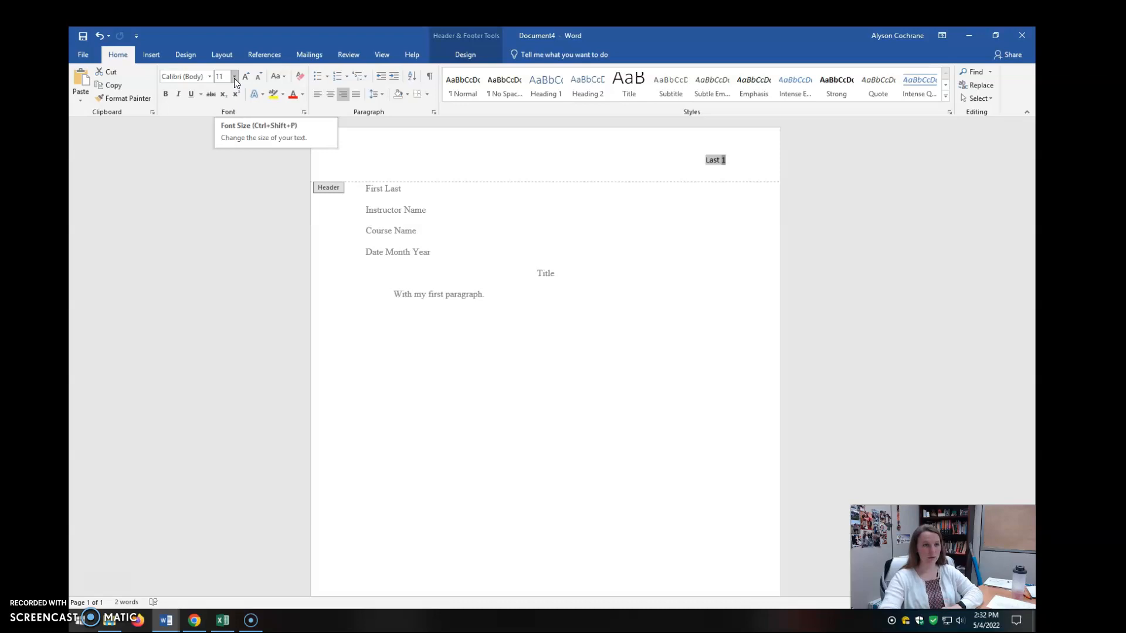
pyautogui.click(210, 76)
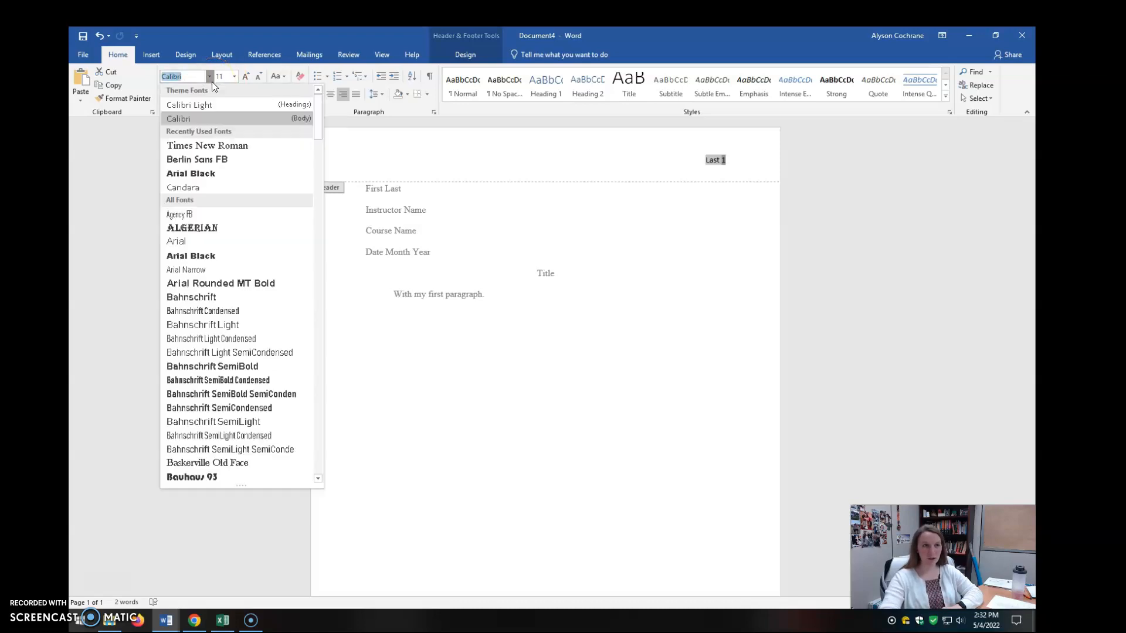
pyautogui.click(223, 143)
pyautogui.click(240, 76)
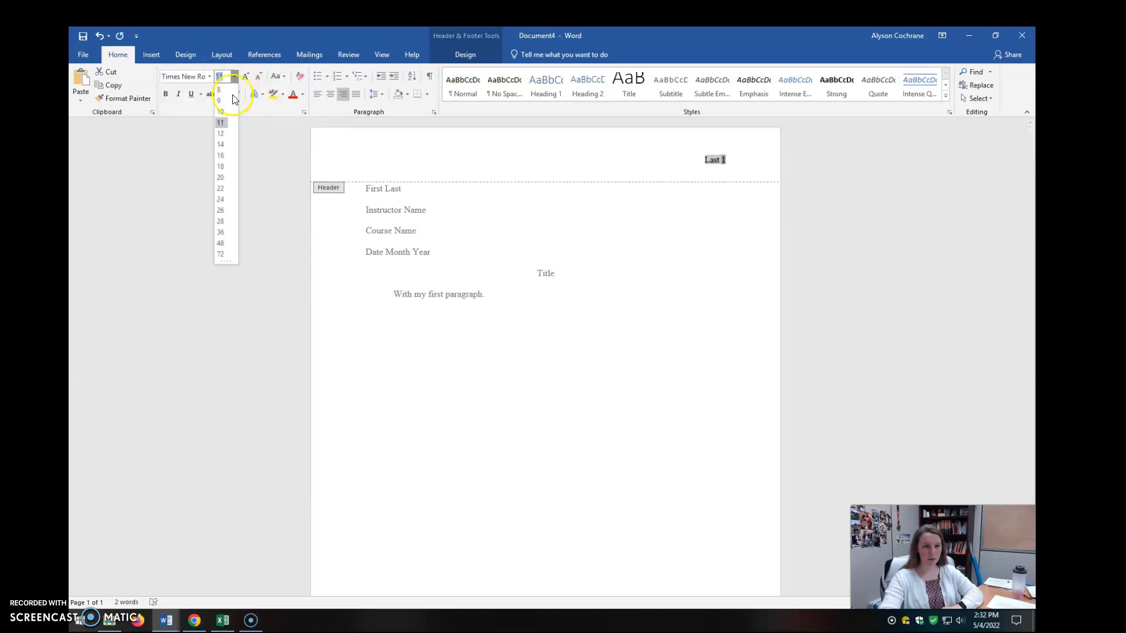
pyautogui.click(223, 137)
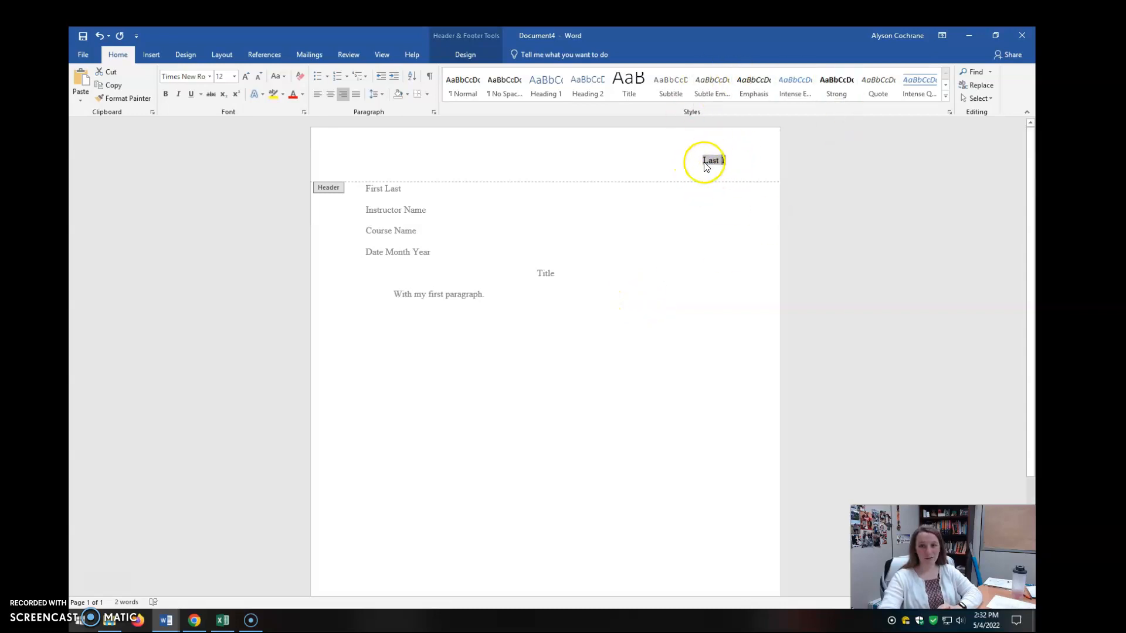
pyautogui.doubleClick(672, 404)
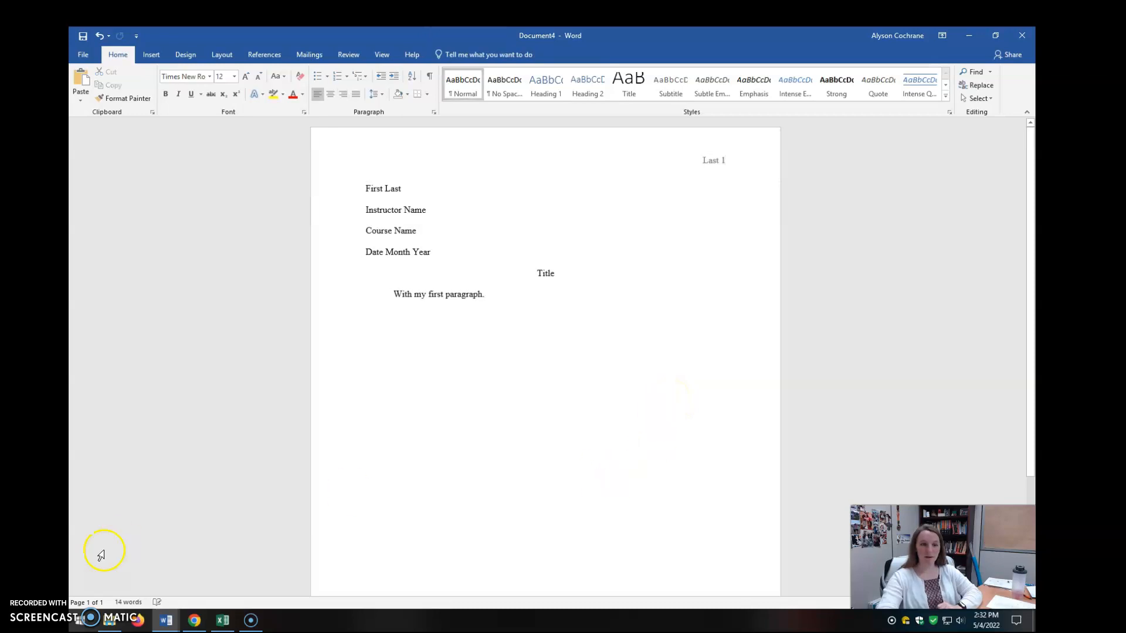